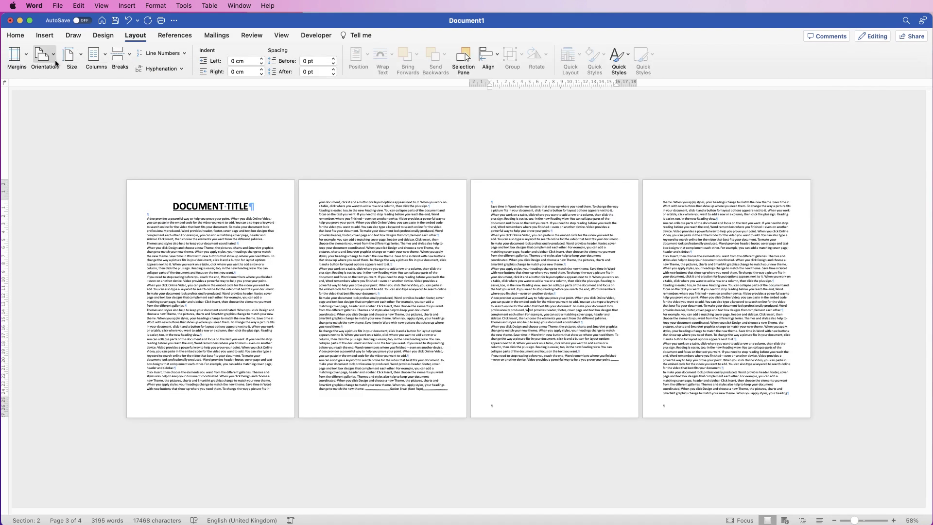
- Set the Section 2 page to landscape, then check its footer and return to the body
click(54, 57)
click(56, 99)
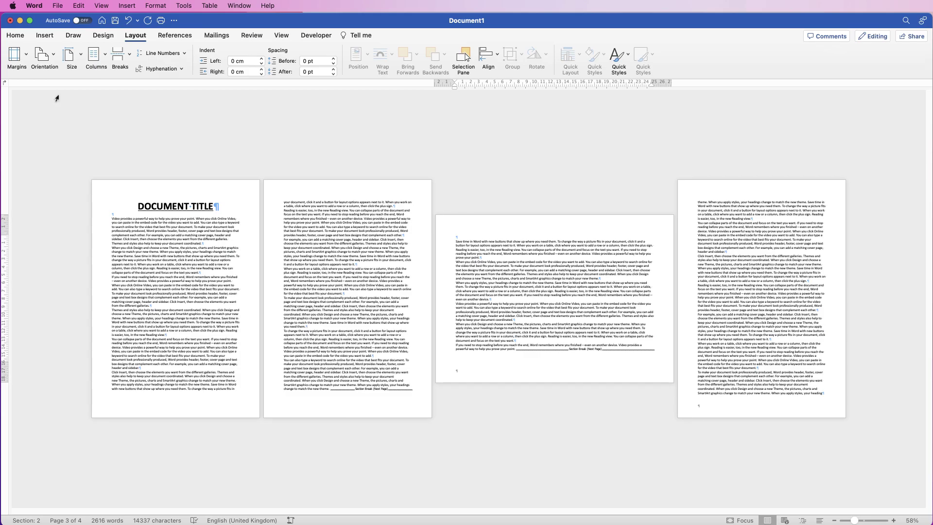
double_click(457, 371)
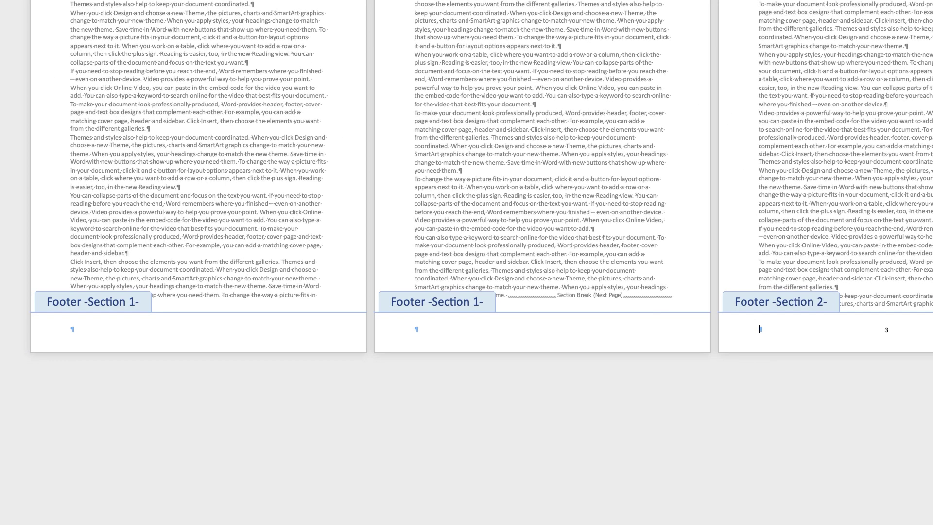
double_click(595, 295)
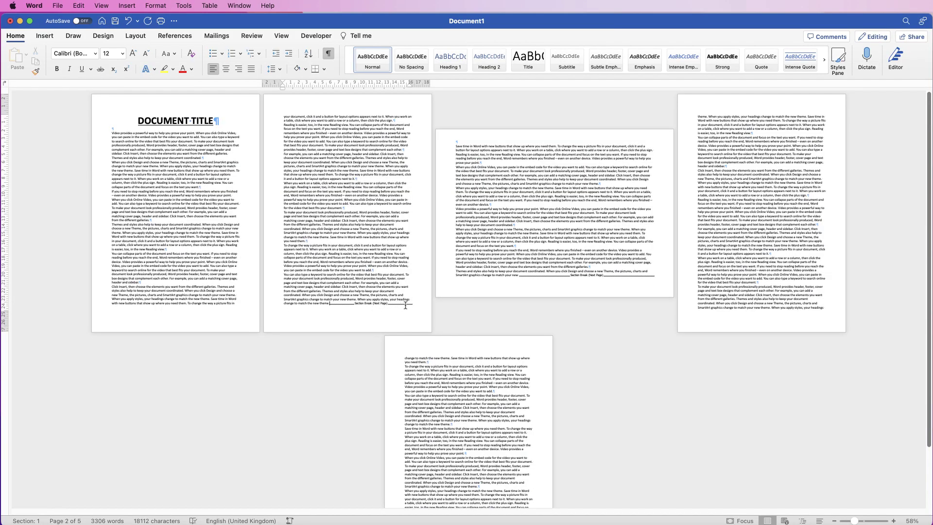
- Select the section break at the end of page 2 and scroll through the pages
shift+click(411, 304)
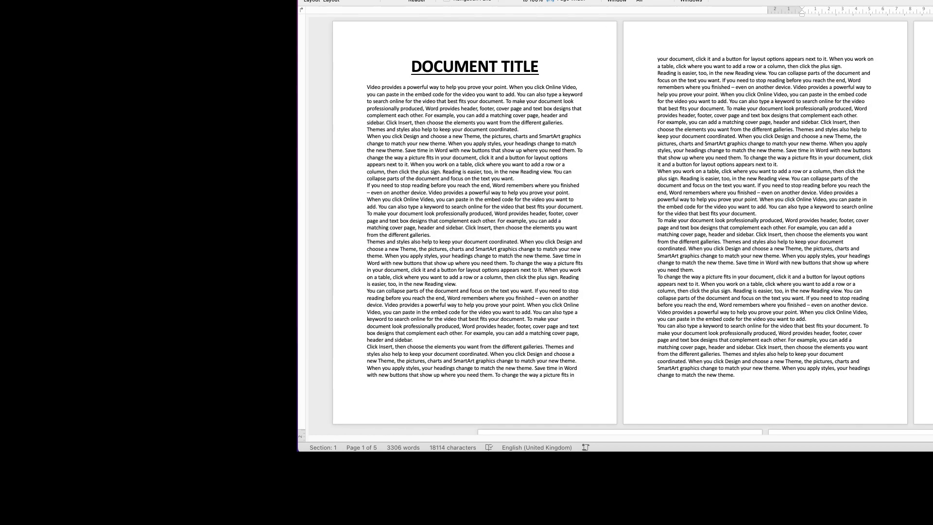
scroll(547, 270, down, 5)
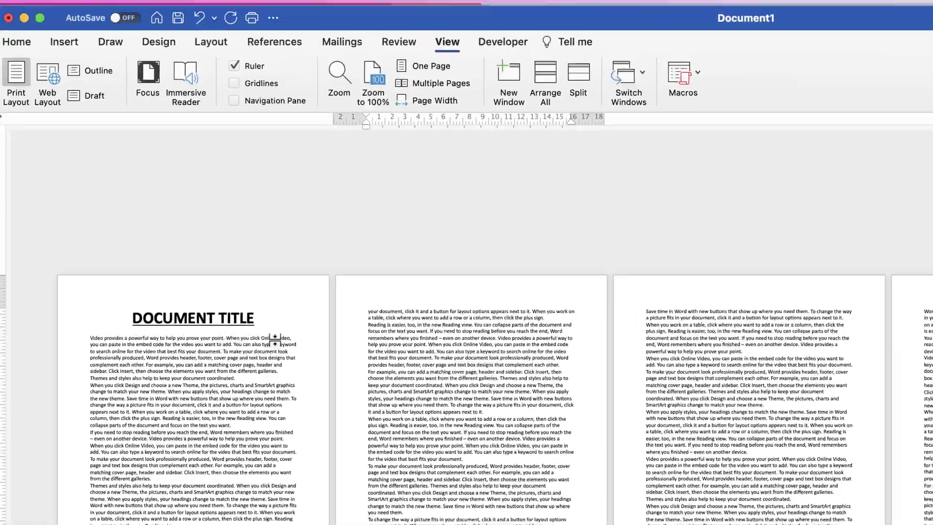
- Insert a Next Page section break at the top of page 3 and turn on formatting marks
click(211, 43)
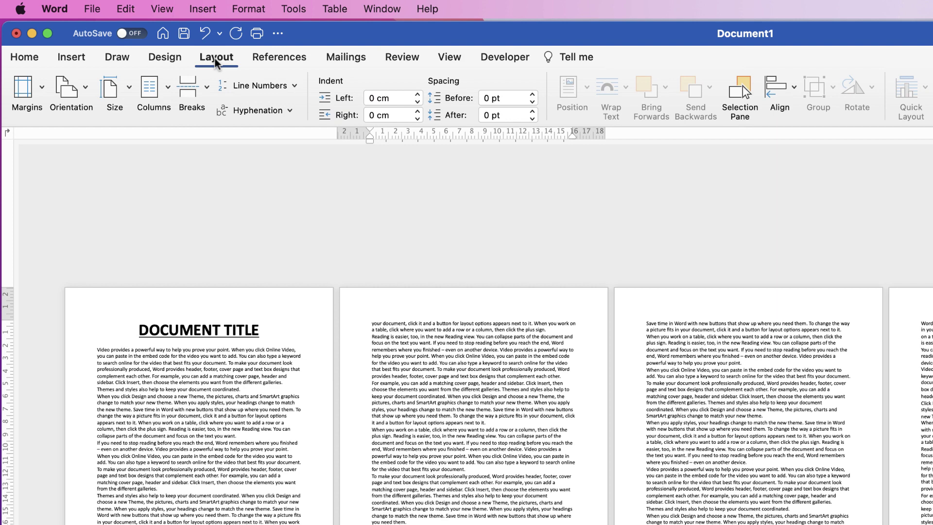
click(207, 88)
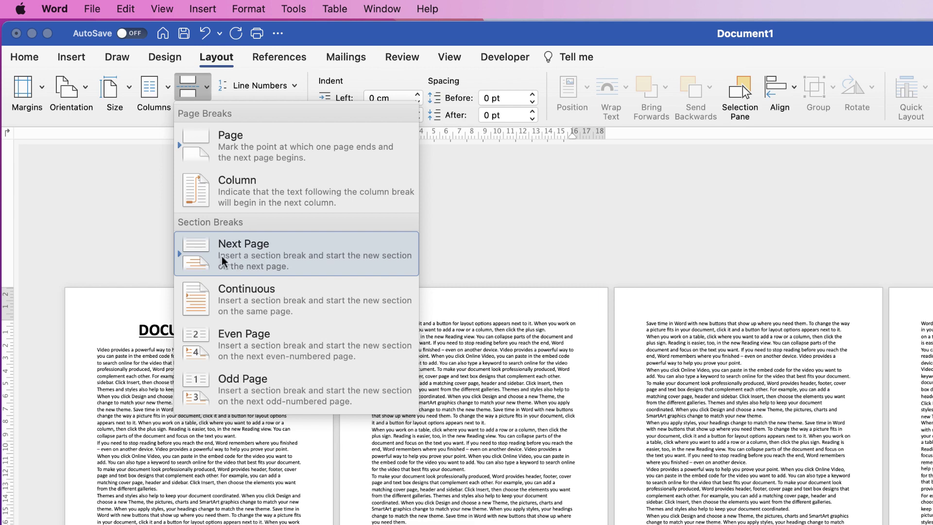
click(259, 257)
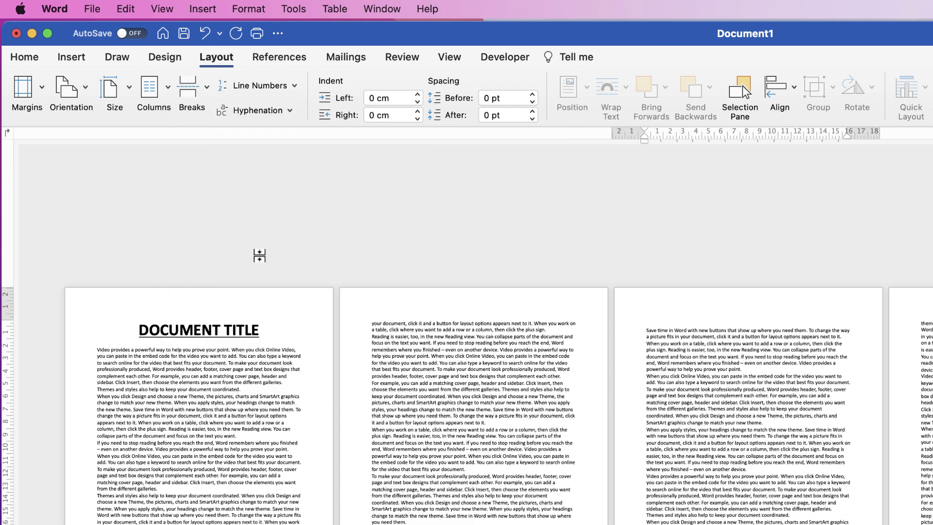
click(25, 58)
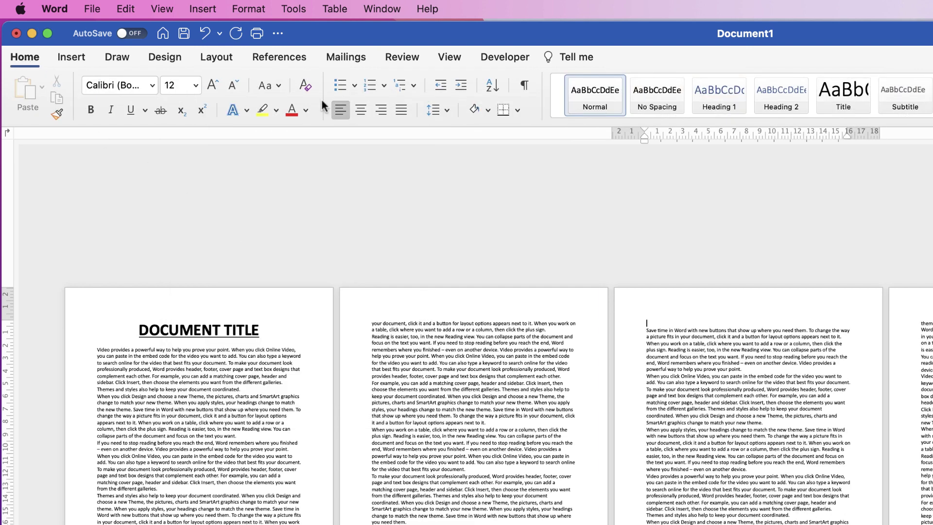
click(522, 86)
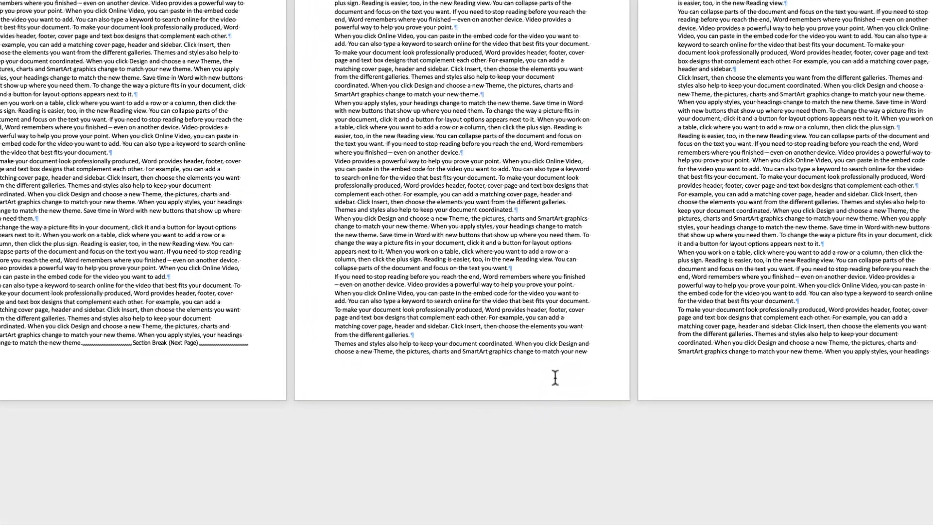
- Add a page break and a Next Page section break after page 3's last text
click(536, 393)
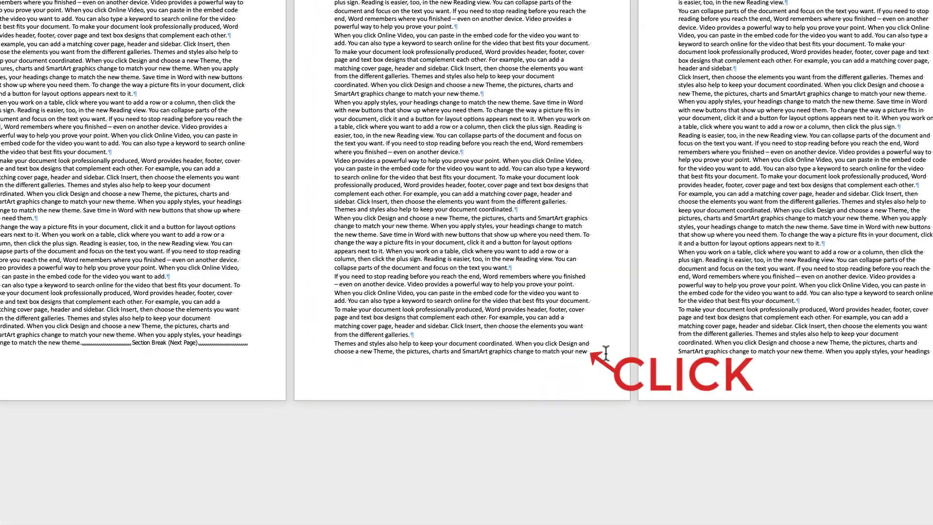
key(ctrl+Return)
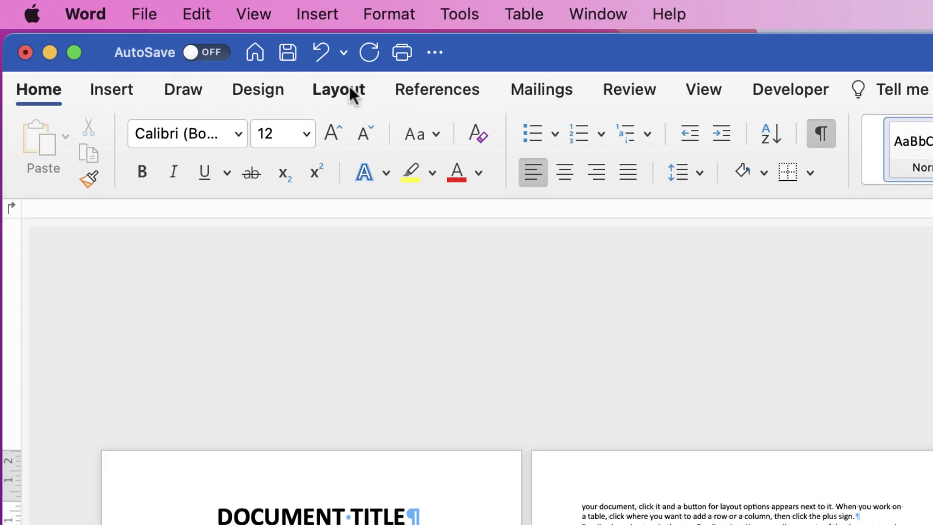
click(350, 87)
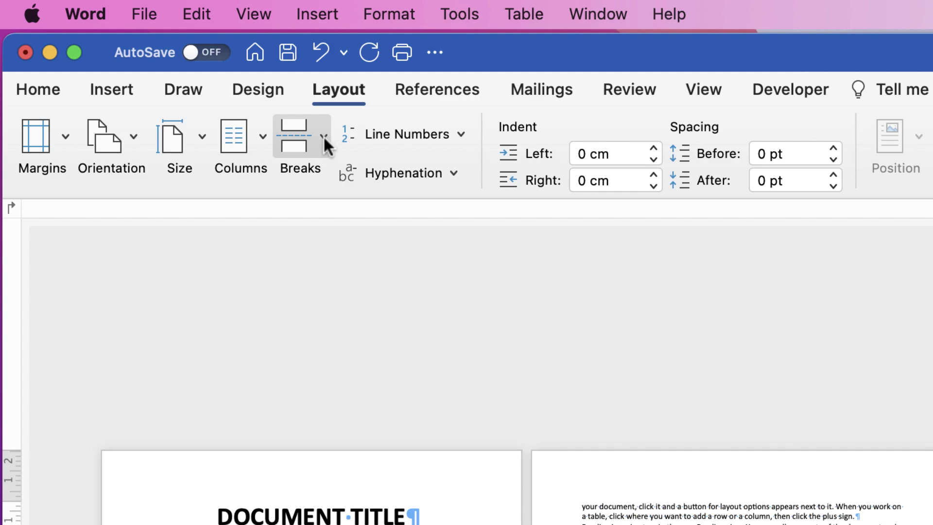
click(323, 141)
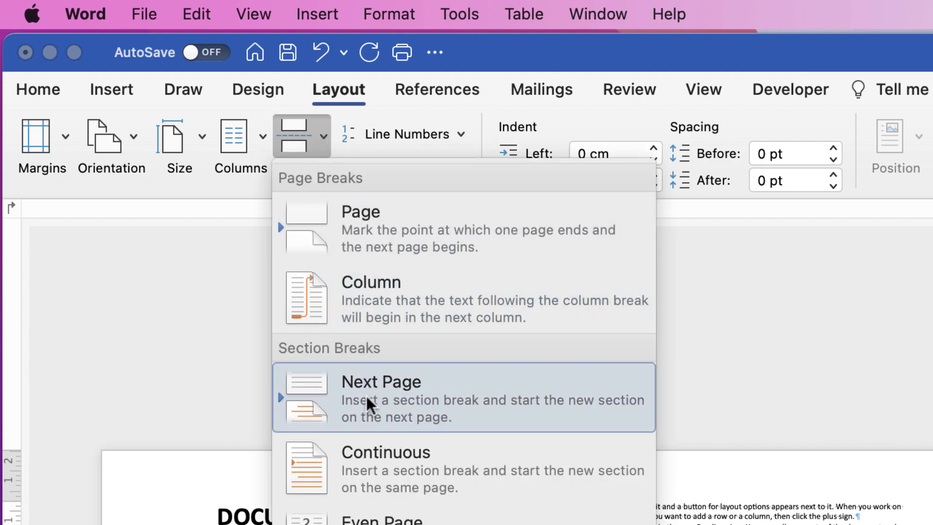
click(370, 408)
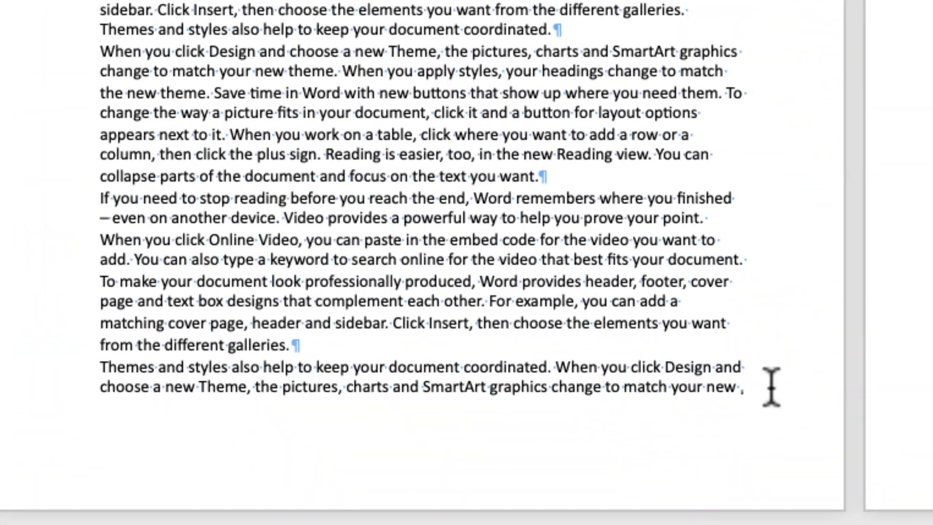
click(755, 394)
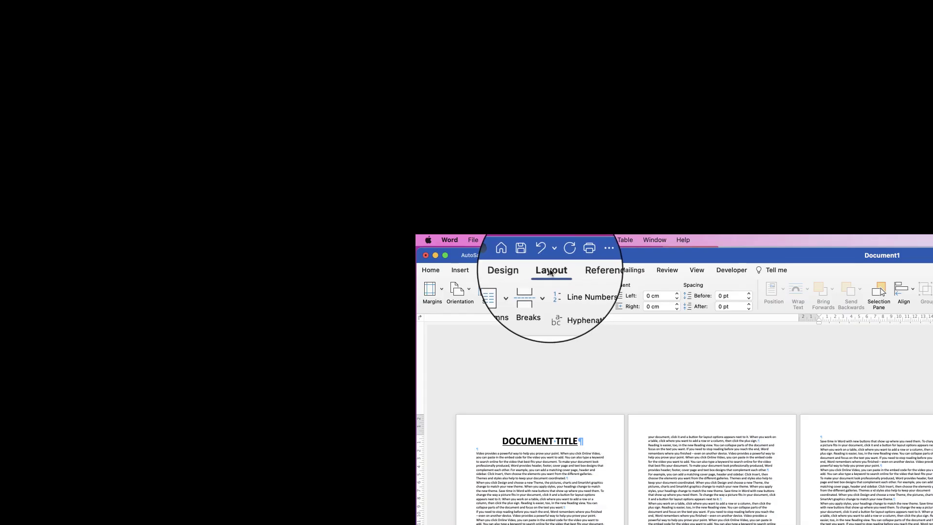
- Change the middle section's page orientation to Landscape
click(469, 291)
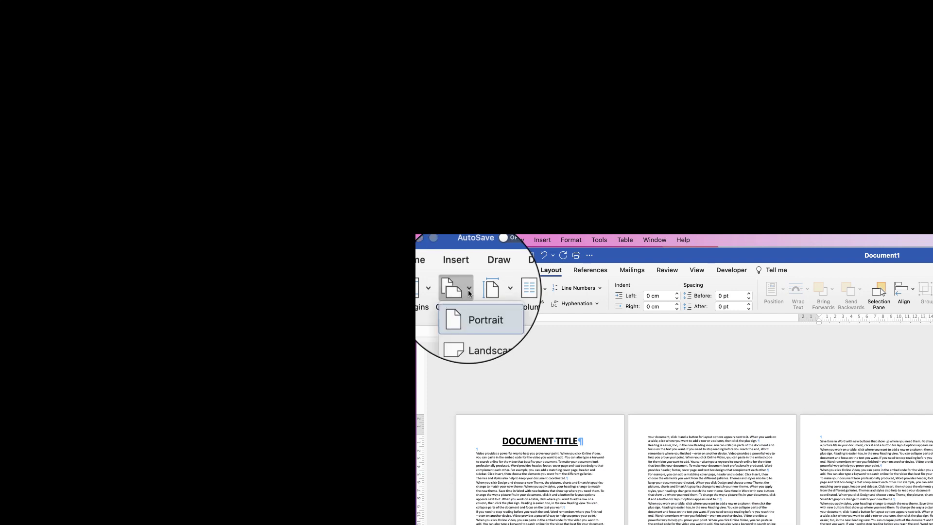
click(474, 332)
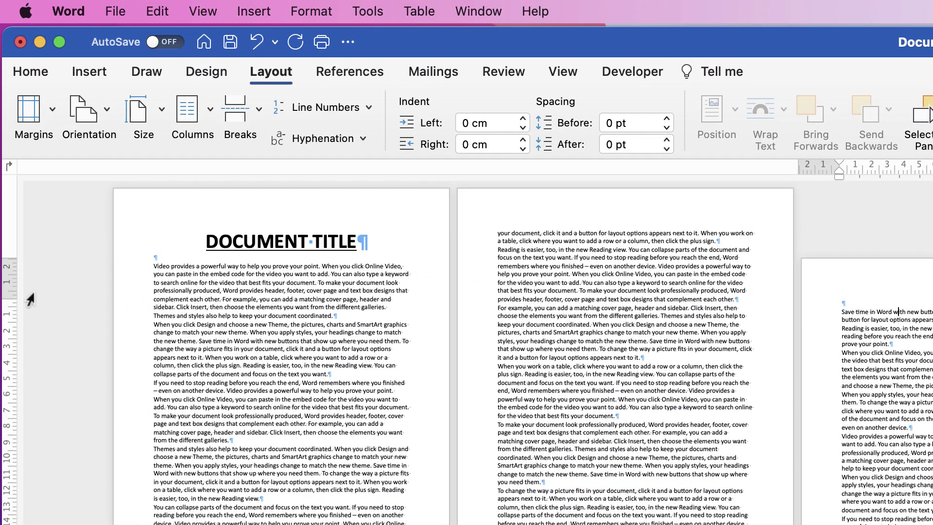
- Show the ruler and drag the top margin boundary upward to shrink the top margin
click(564, 73)
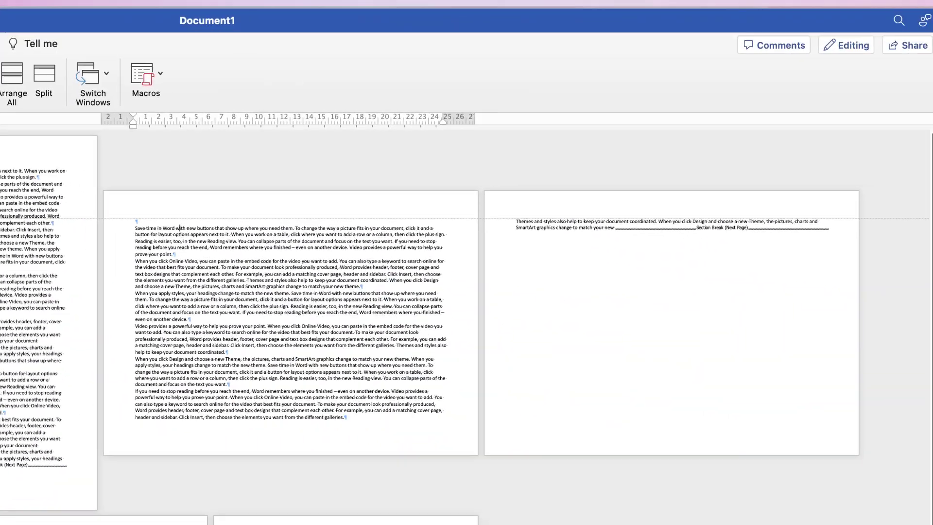
drag(3, 218, 2, 207)
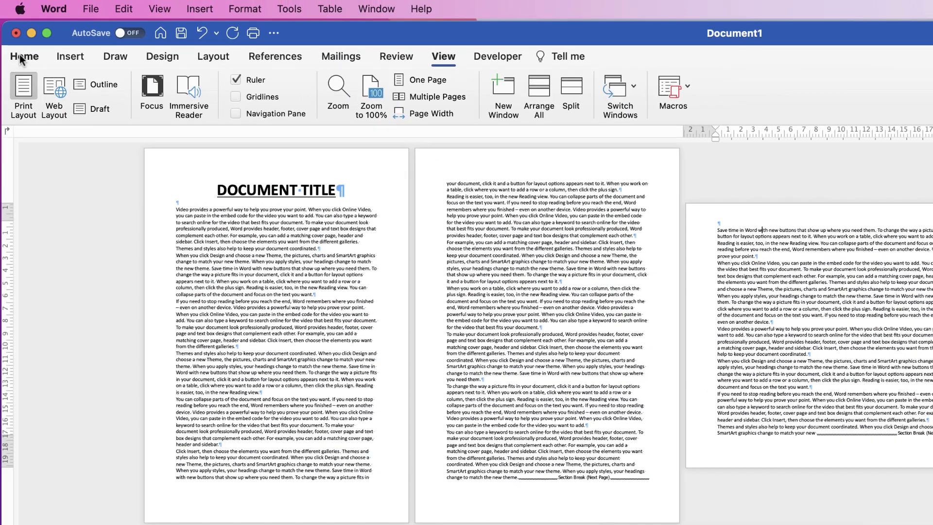
click(24, 55)
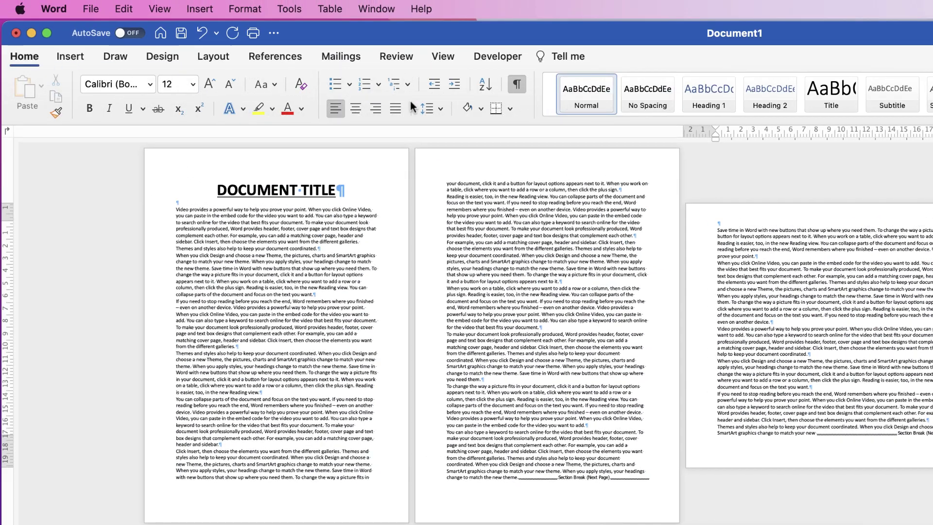
click(519, 86)
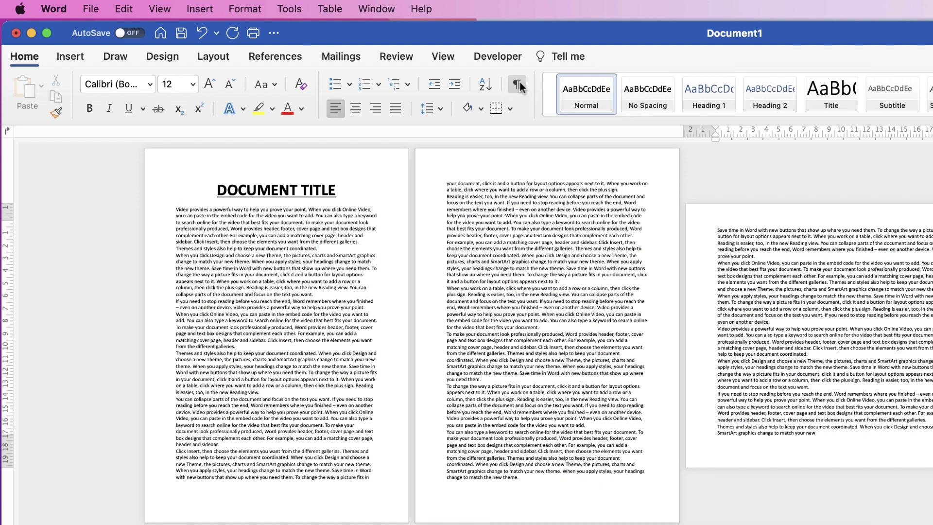
click(519, 86)
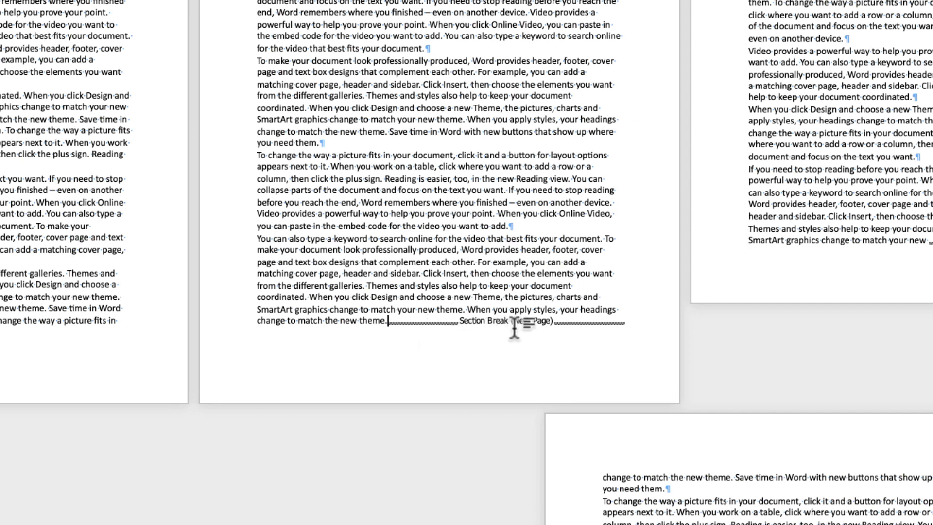
- Delete both section breaks around page 3 and place the caret at page 2's text end
double_click(619, 320)
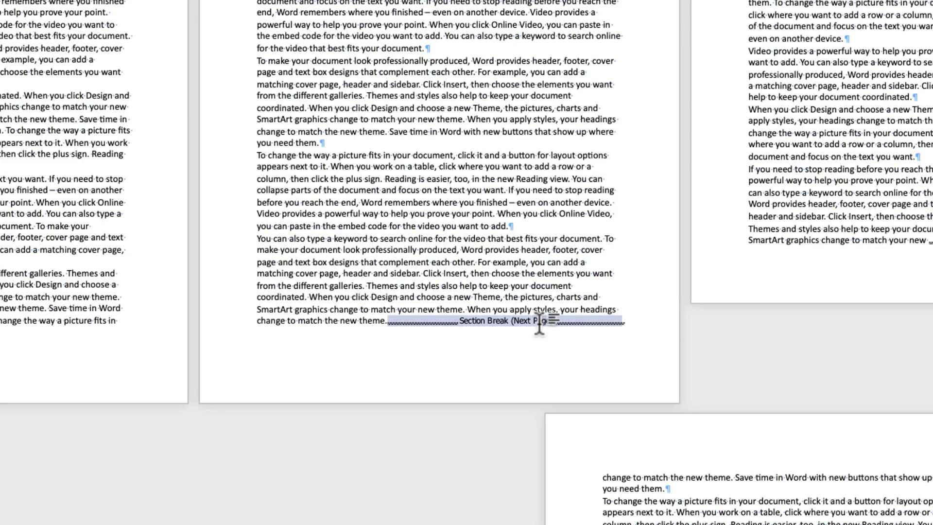
key(Delete)
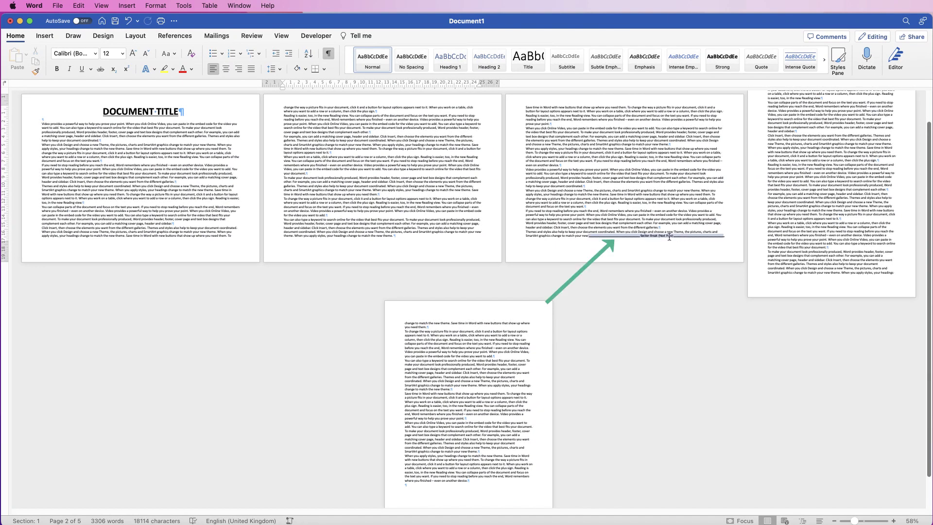
click(668, 236)
key(Delete)
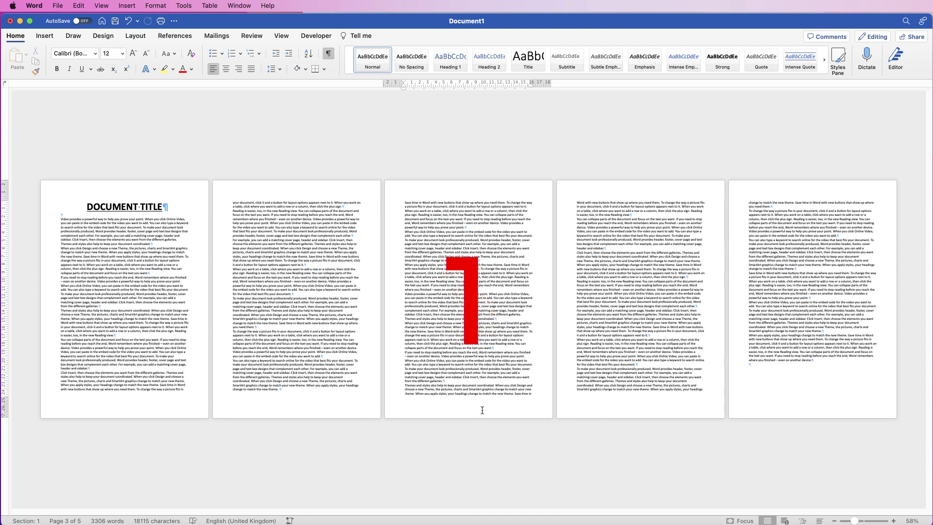
click(300, 389)
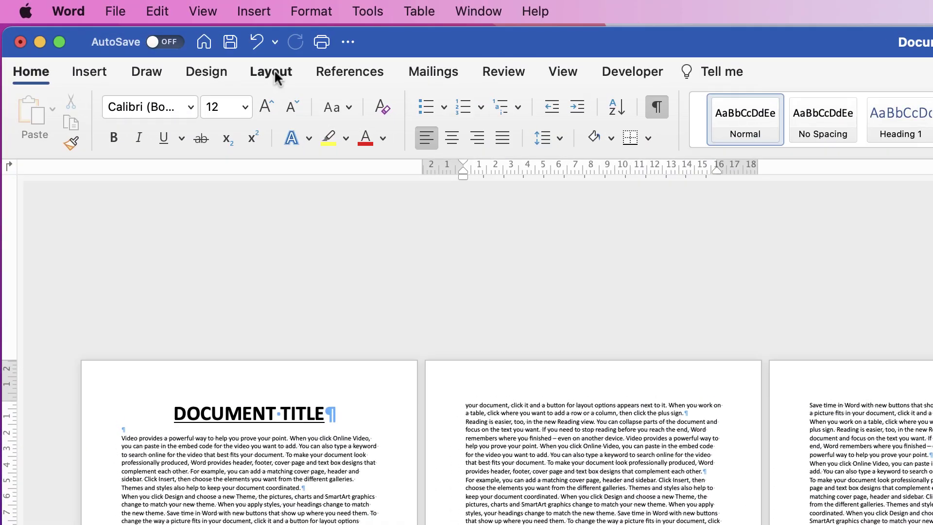
- Insert a Next Page section break after page 2 and open page 3's footer for editing
click(137, 37)
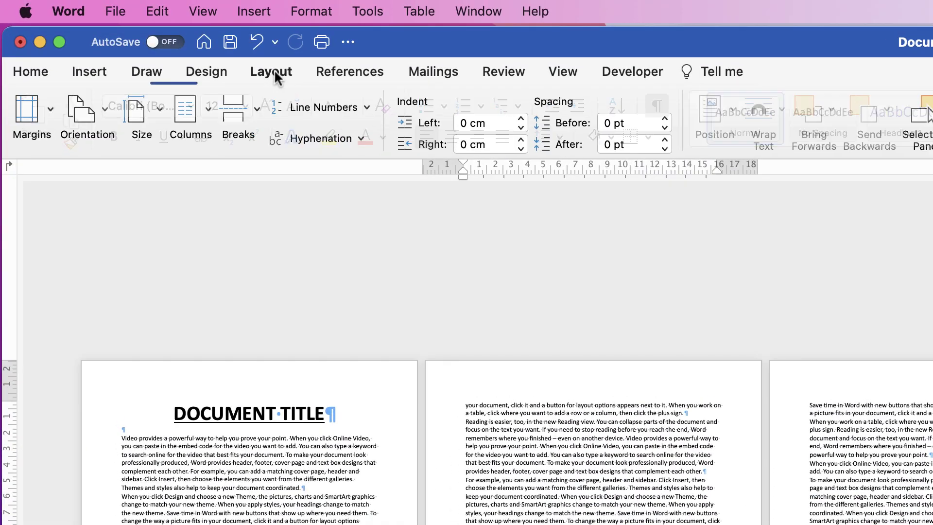
click(259, 109)
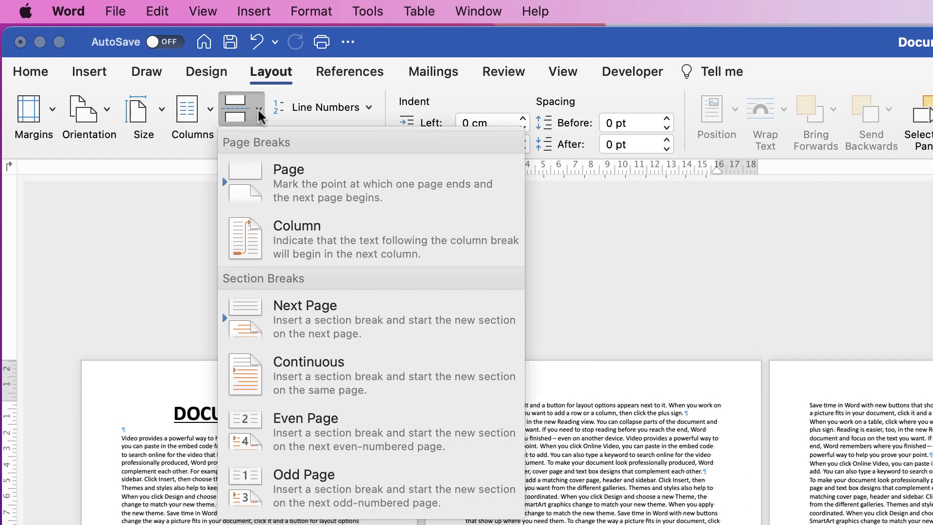
click(307, 320)
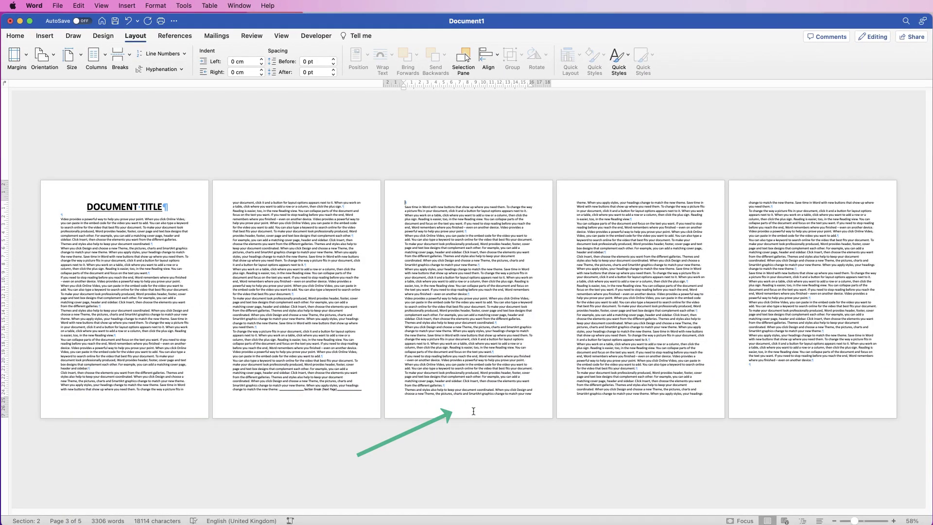
double_click(474, 413)
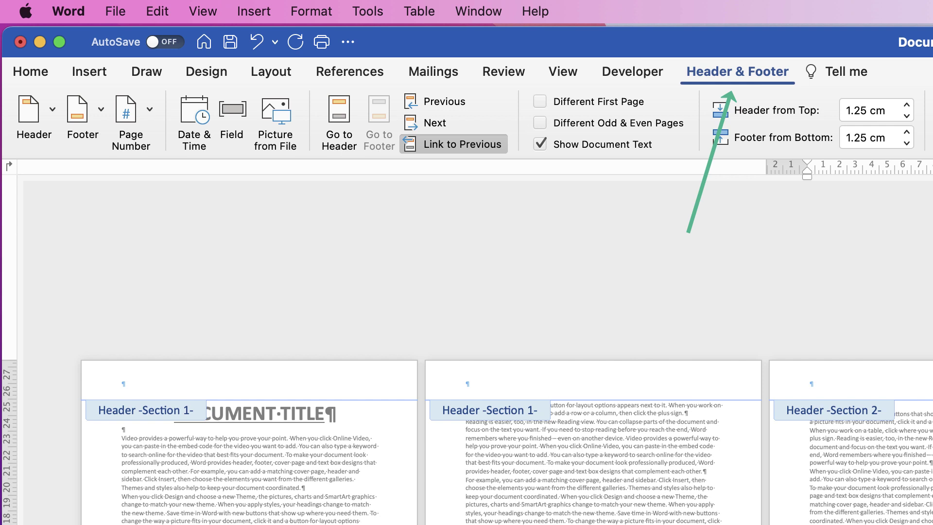
- Add centre-aligned footer page numbers, with Section 2 numbering starting at 1
click(149, 109)
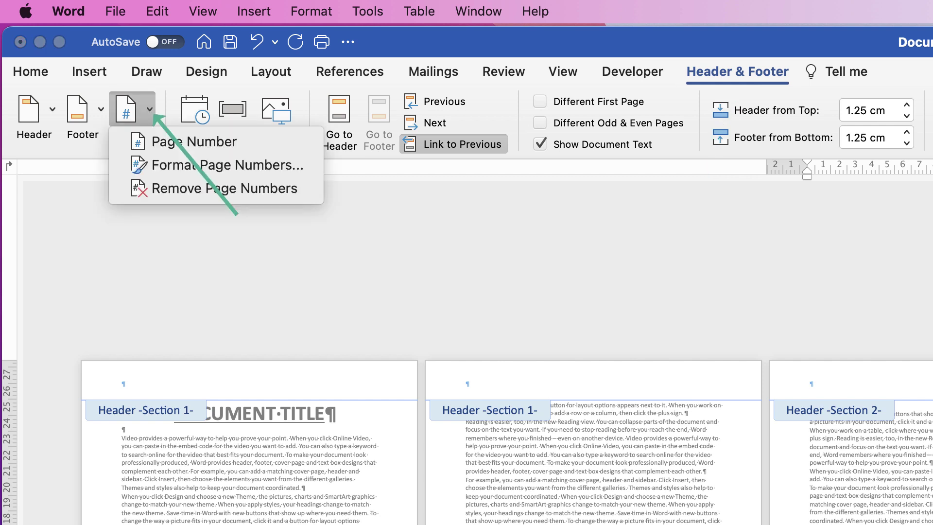
key(Escape)
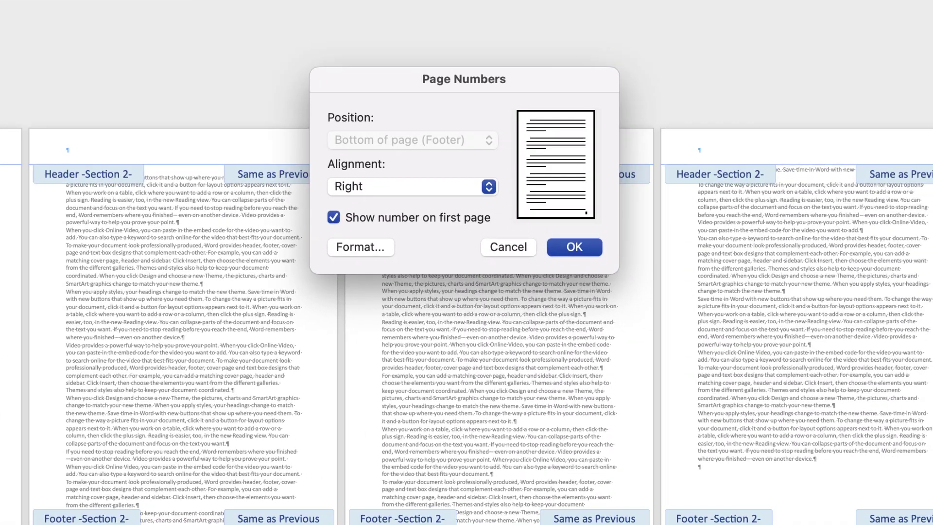
click(395, 187)
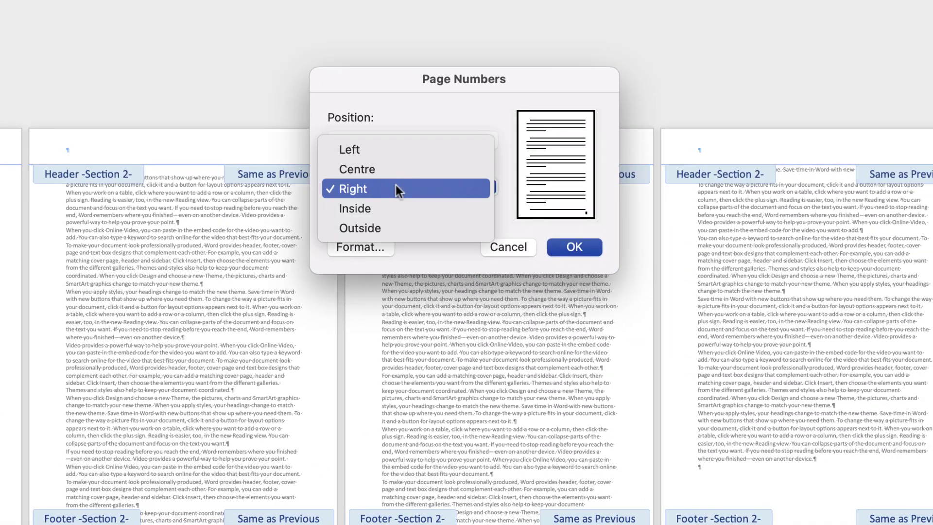
click(377, 170)
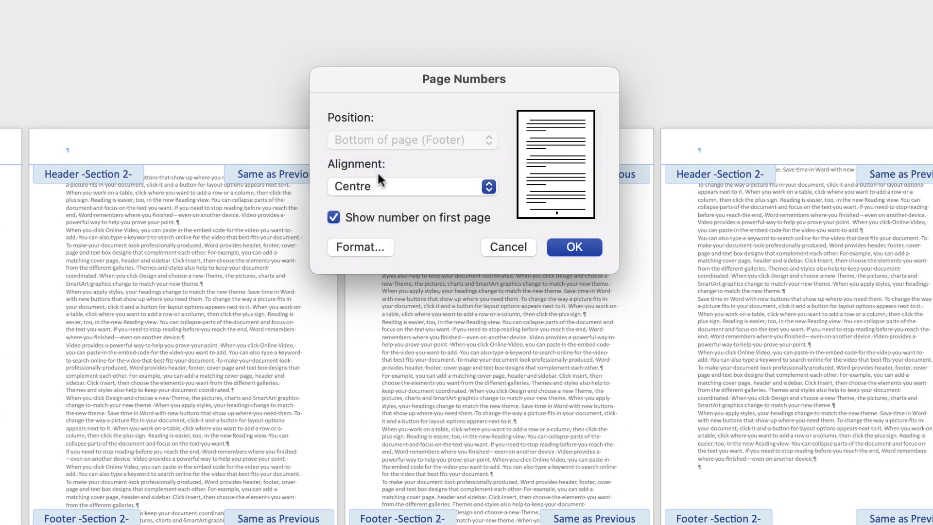
click(354, 246)
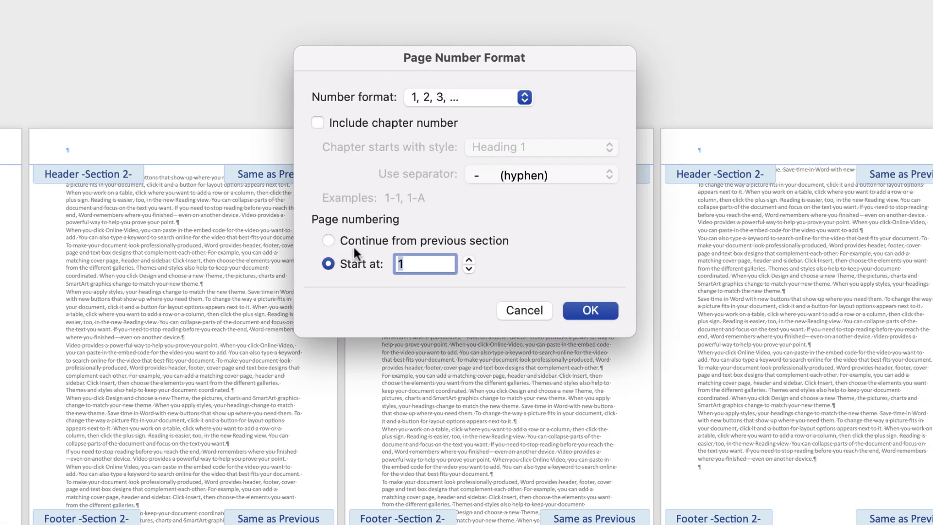
click(329, 263)
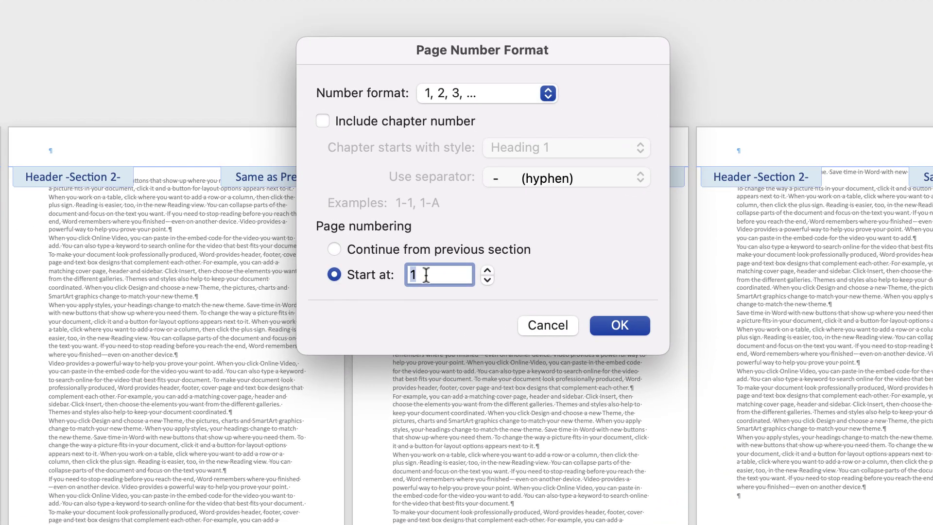
click(620, 326)
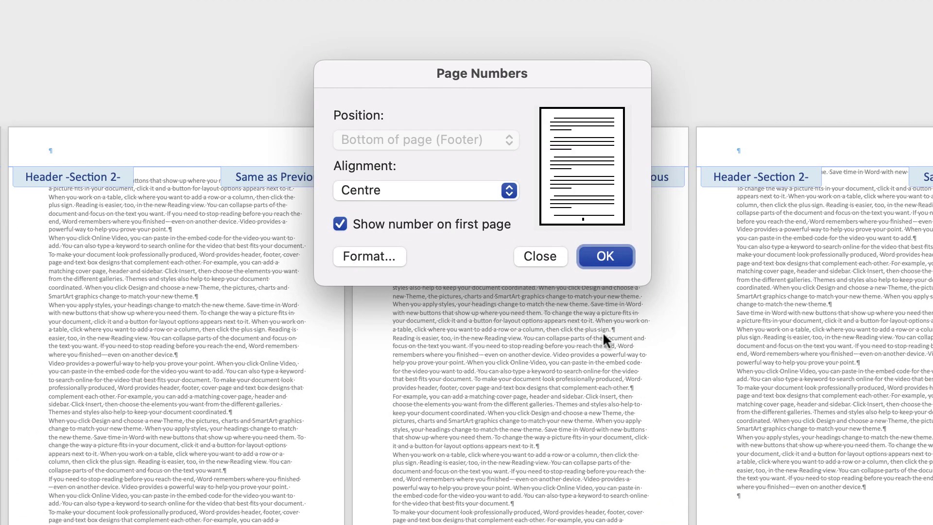
click(604, 257)
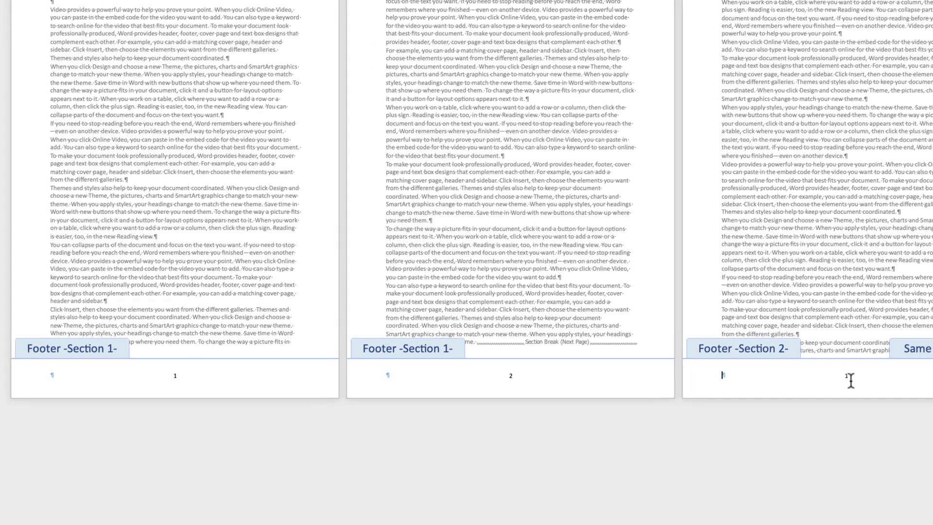
- Select and delete the page number in page 2's footer
click(512, 375)
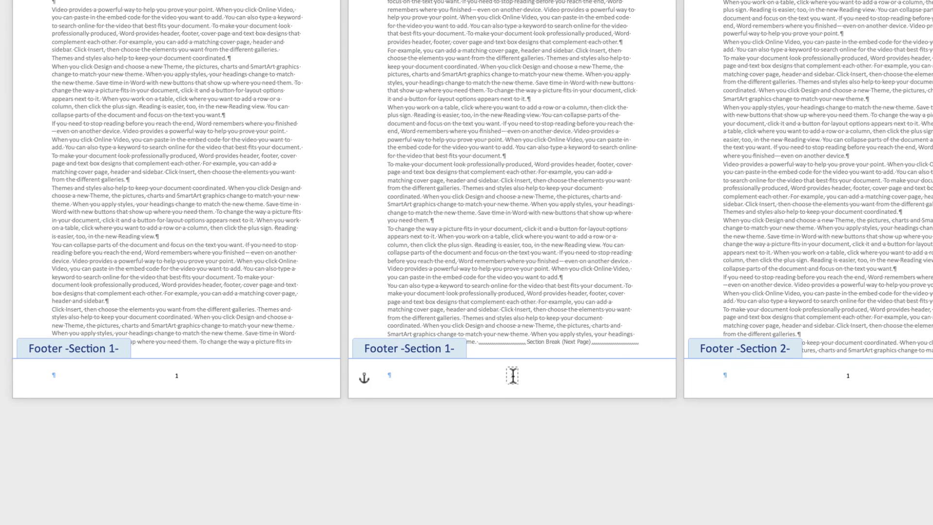
click(513, 378)
key(Delete)
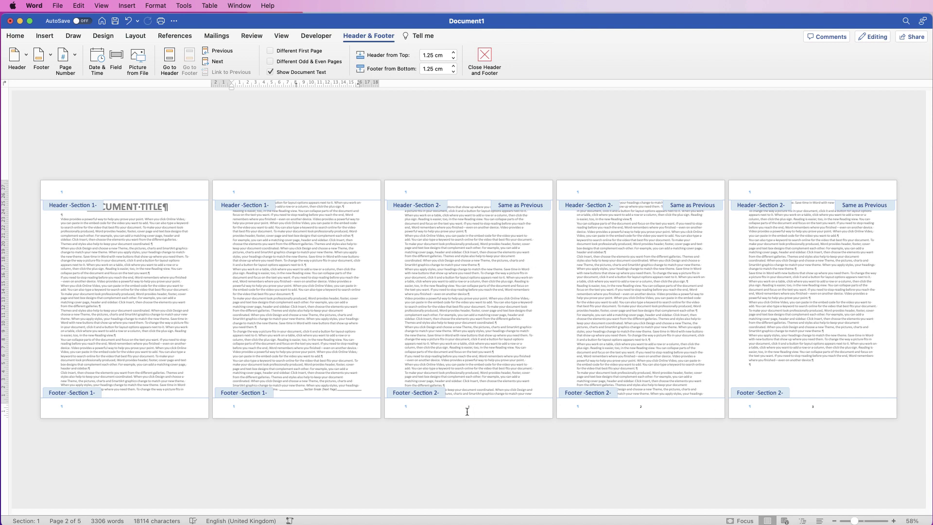
- Unlink page 3's Section 2 footer from the Section 1 footer, leaving the header linked
click(495, 411)
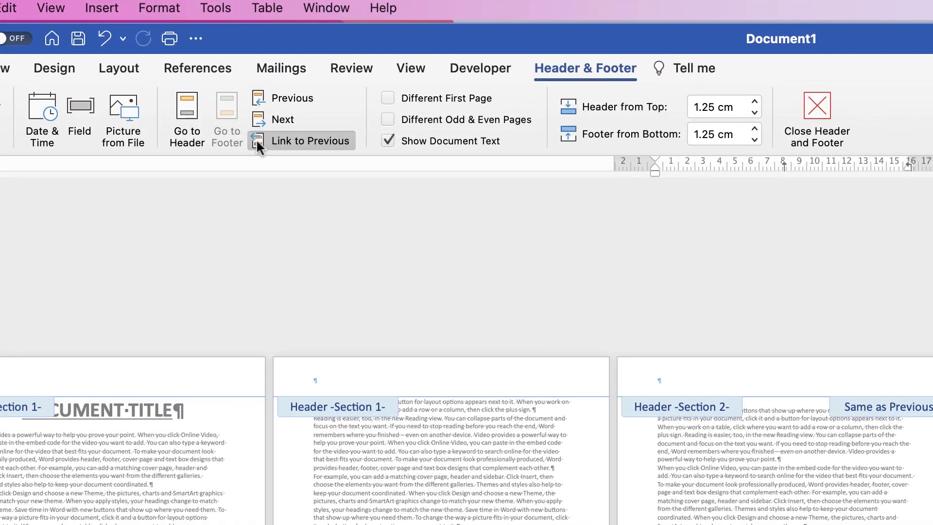
click(257, 140)
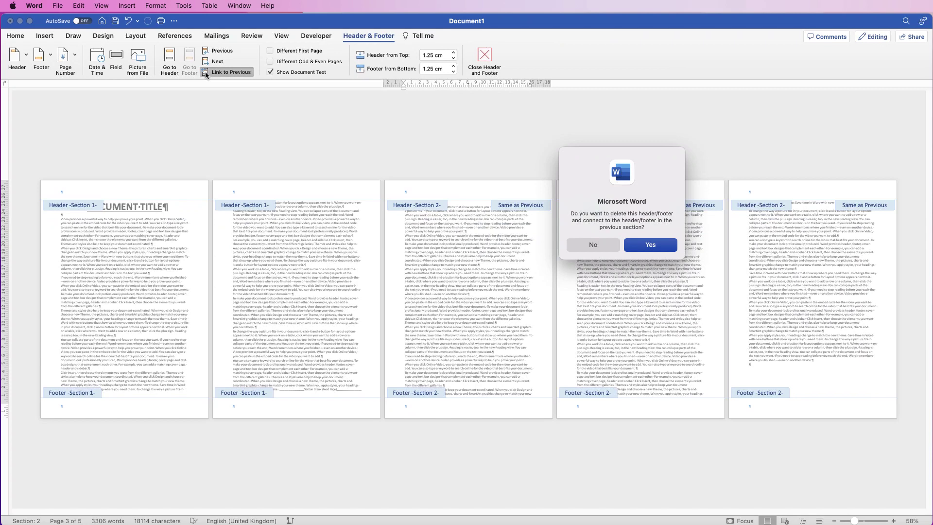
key(Return)
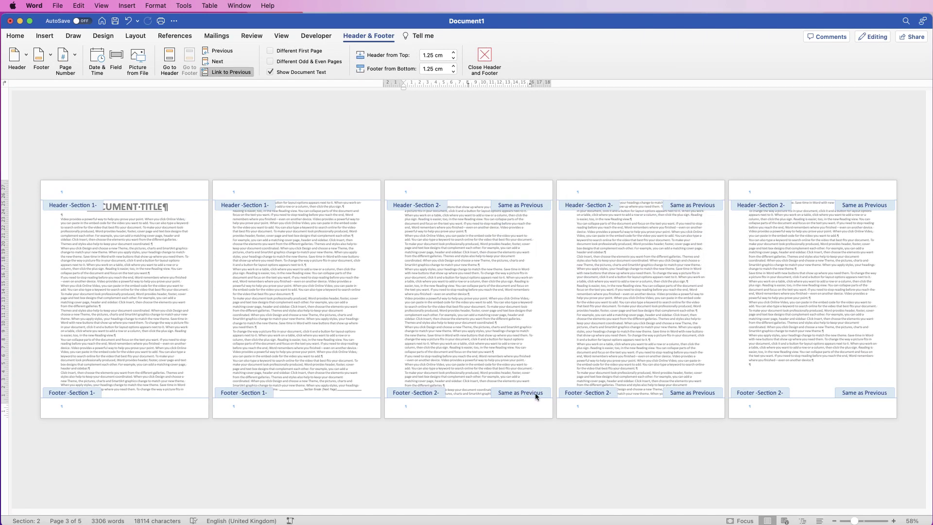
click(207, 73)
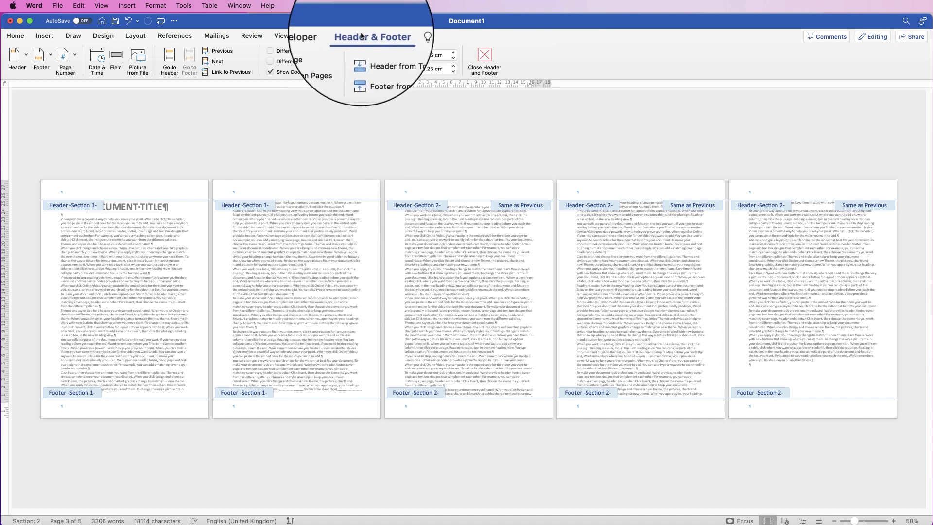
- Add centred footer page numbers to Section 2, restarting numbering at 1
click(74, 55)
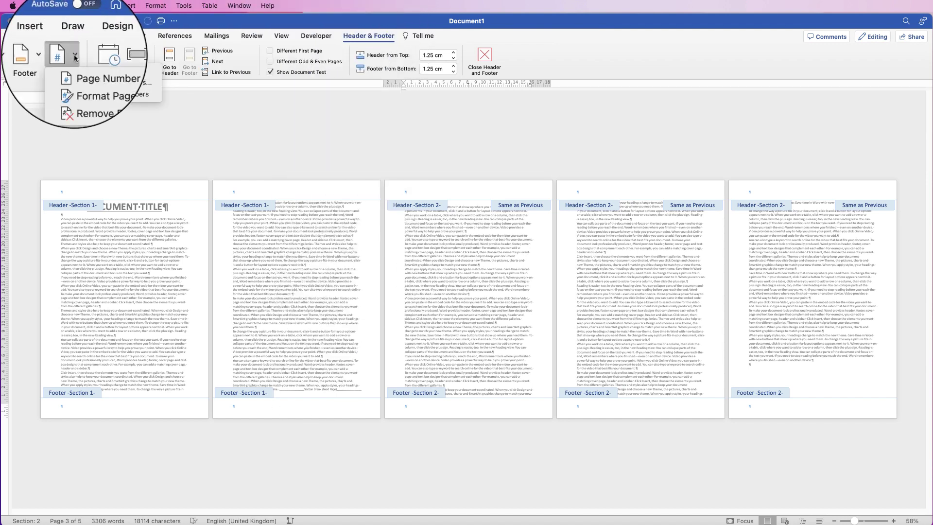
click(102, 82)
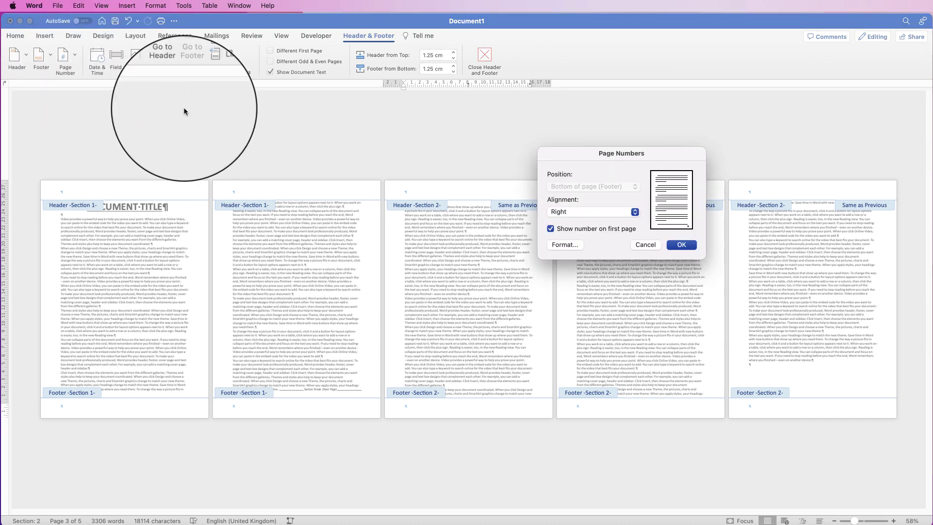
click(593, 212)
click(583, 201)
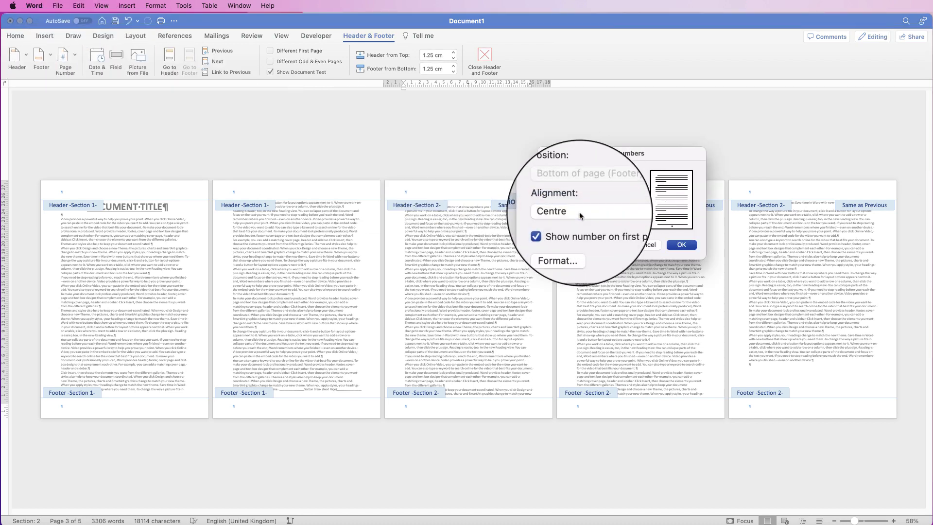
click(566, 243)
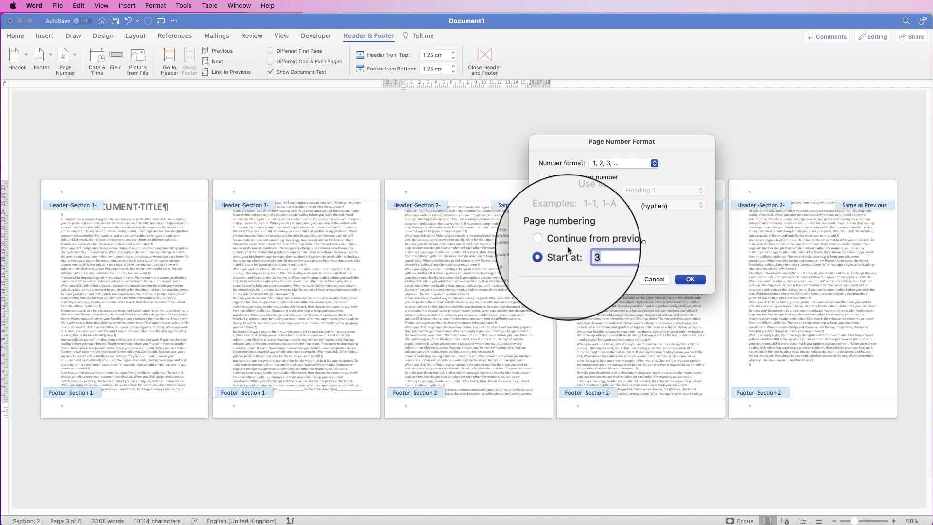
text(1)
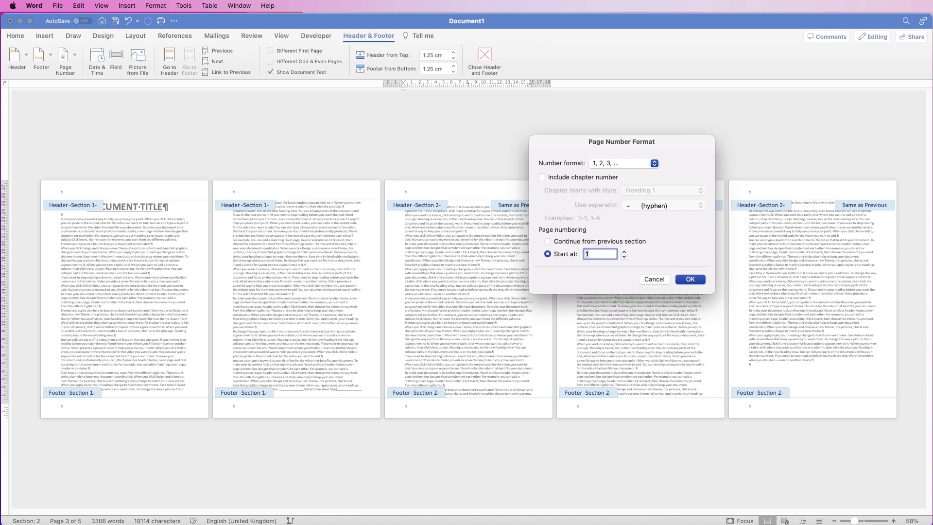
key(Return)
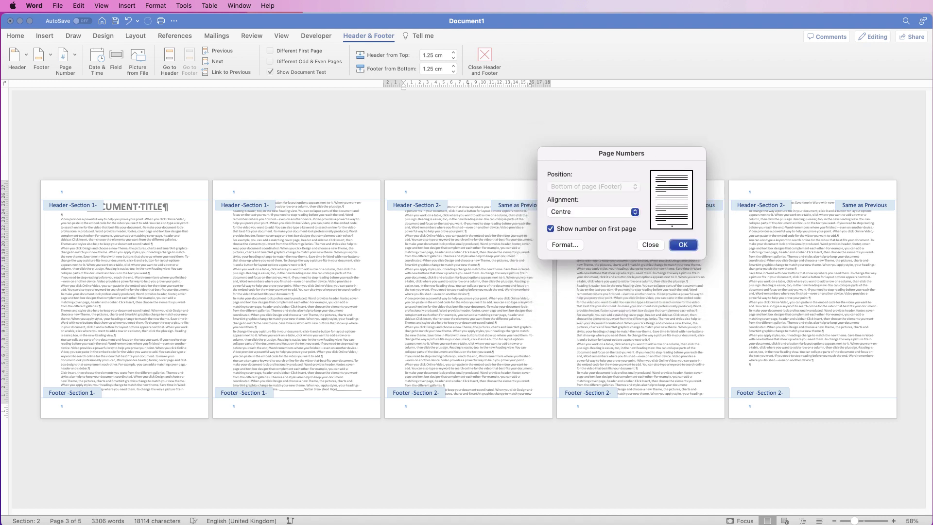